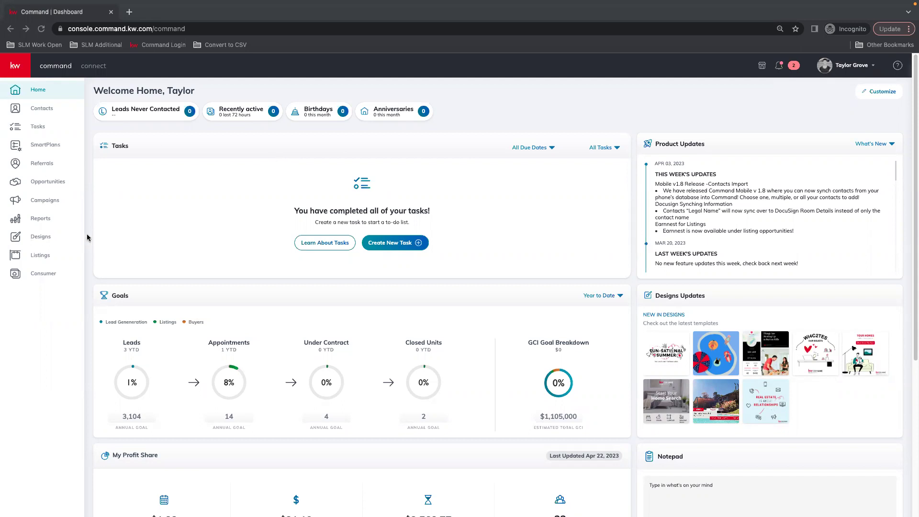
# - Open the Designs section and start creating a new Social design
pyautogui.click(38, 238)
pyautogui.click(38, 238)
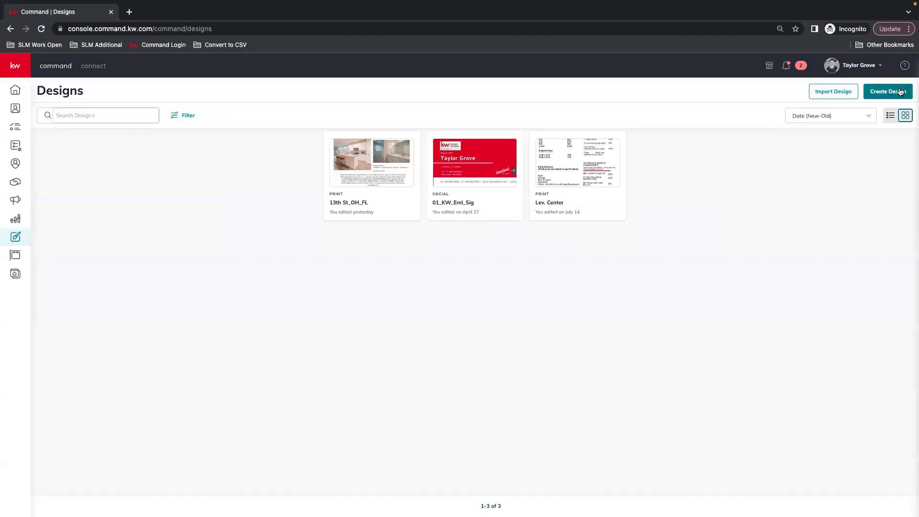
pyautogui.click(894, 95)
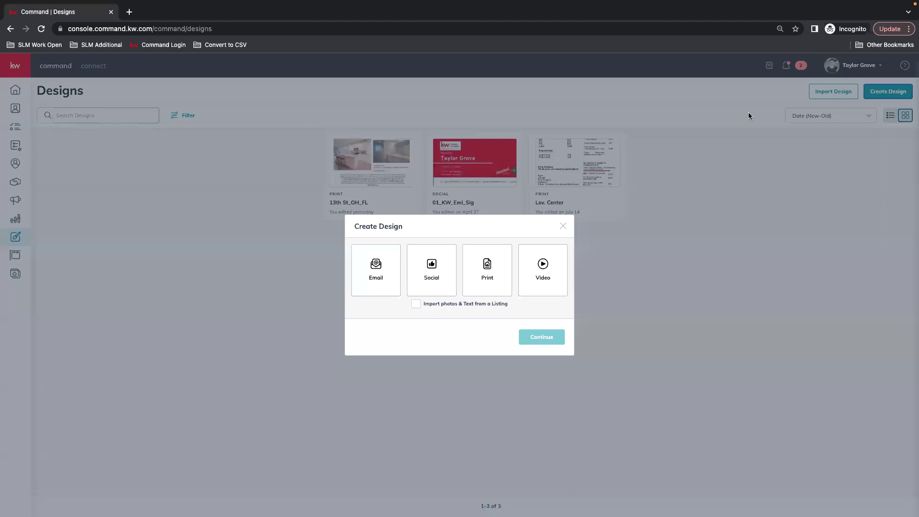
pyautogui.click(428, 262)
pyautogui.click(556, 336)
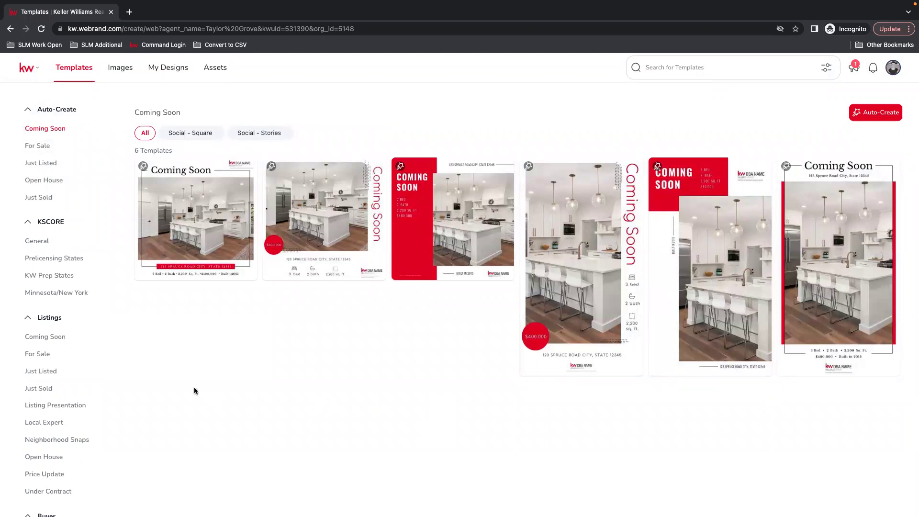
# - View the Neighborhood Snaps templates in the Listings category
pyautogui.scroll(-1, 86, 380)
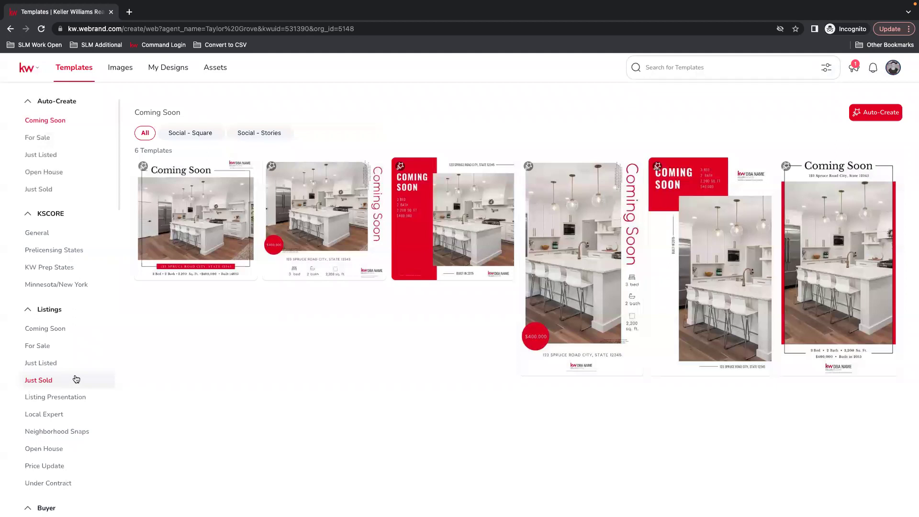
pyautogui.scroll(-2, 76, 379)
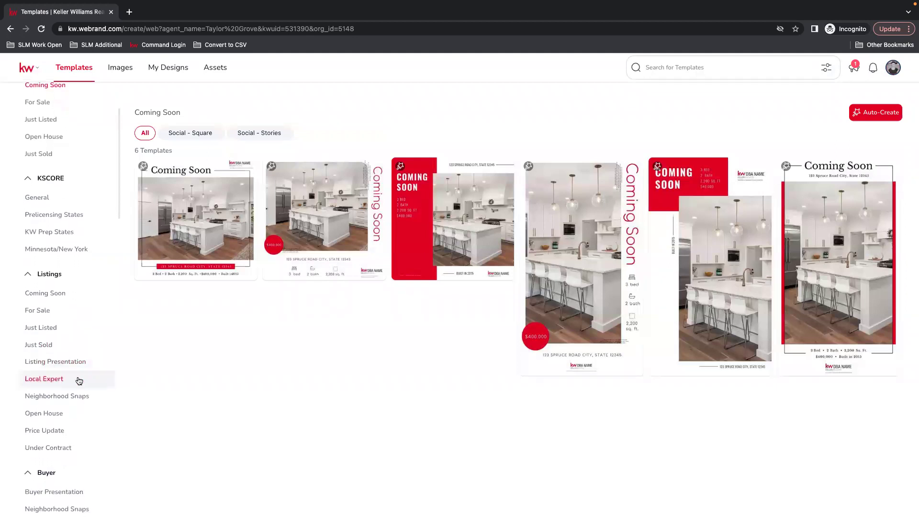
pyautogui.scroll(-1, 84, 378)
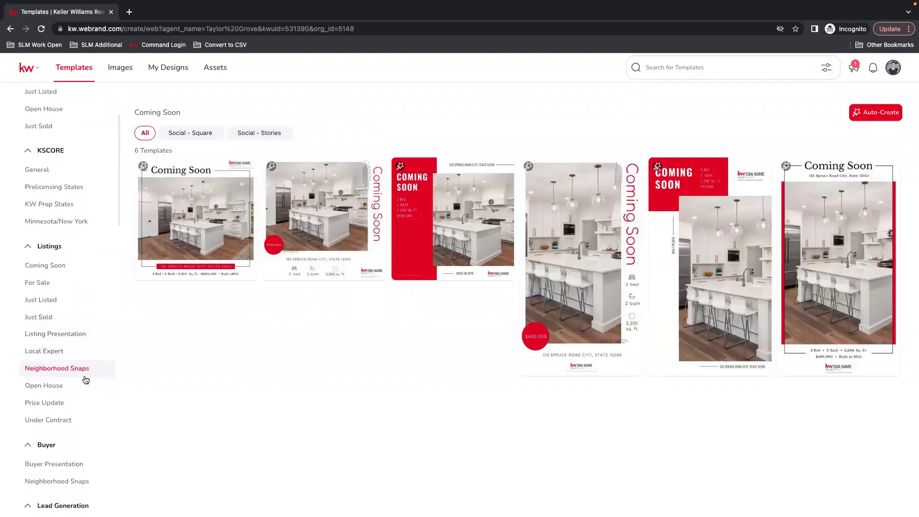
pyautogui.scroll(-2, 85, 380)
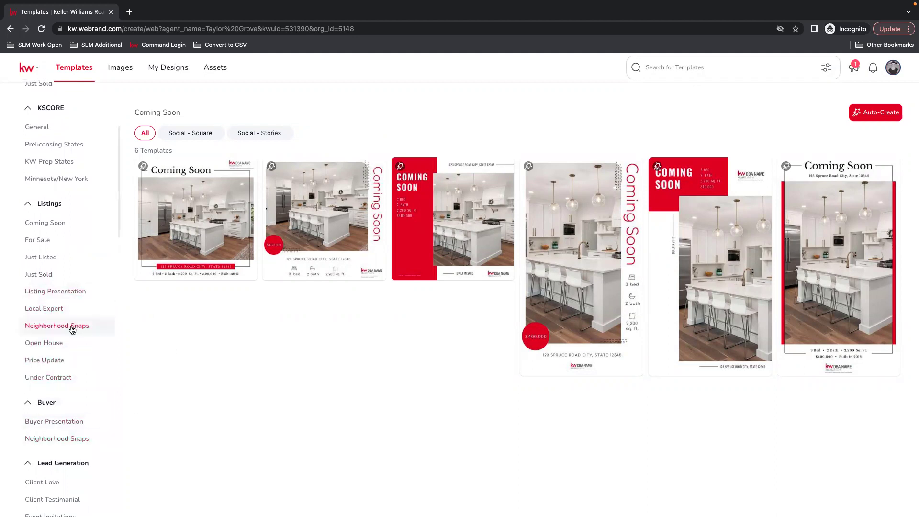
pyautogui.click(64, 328)
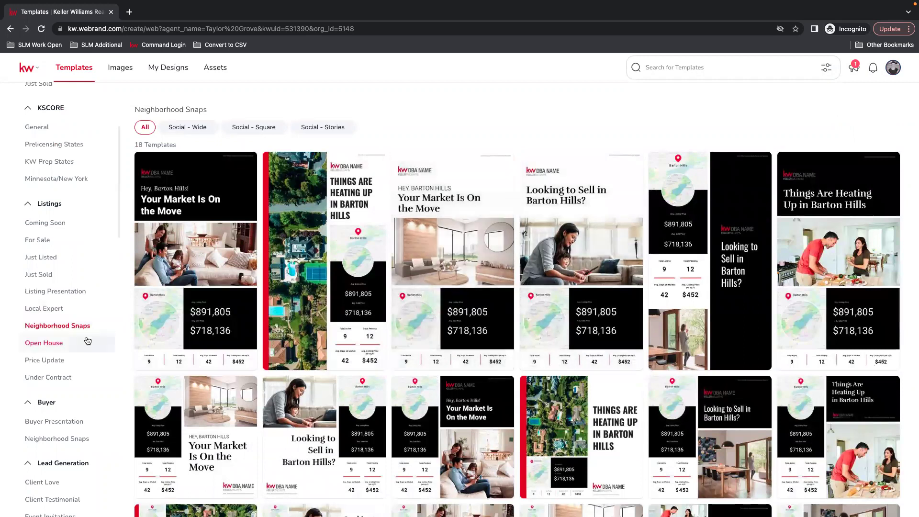
# - Show the Local Expert templates in the Listings category and browse through them
pyautogui.click(44, 309)
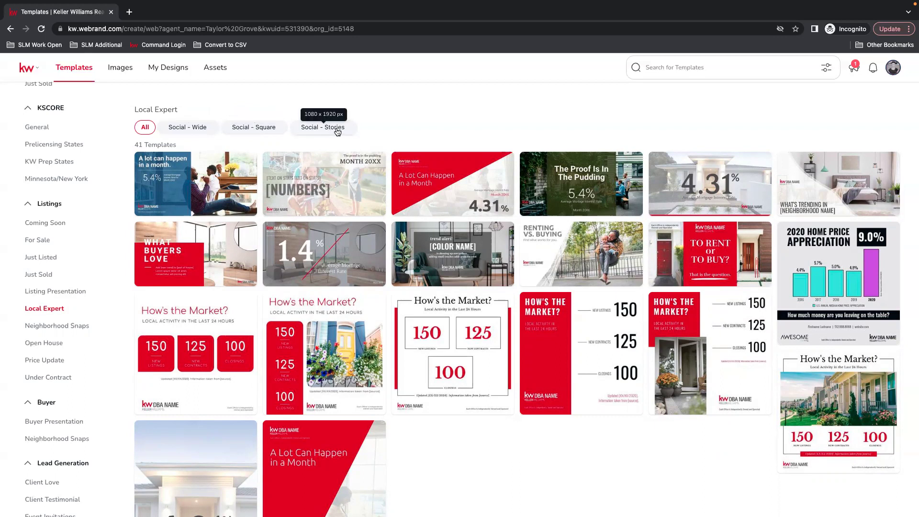
pyautogui.moveTo(625, 311)
pyautogui.scroll(-3, 625, 311)
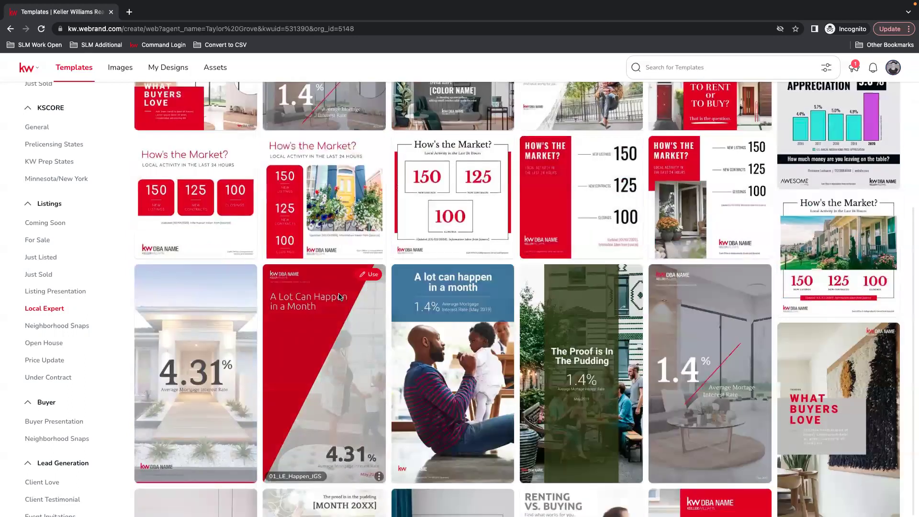
pyautogui.moveTo(545, 356)
pyautogui.scroll(4, 377, 227)
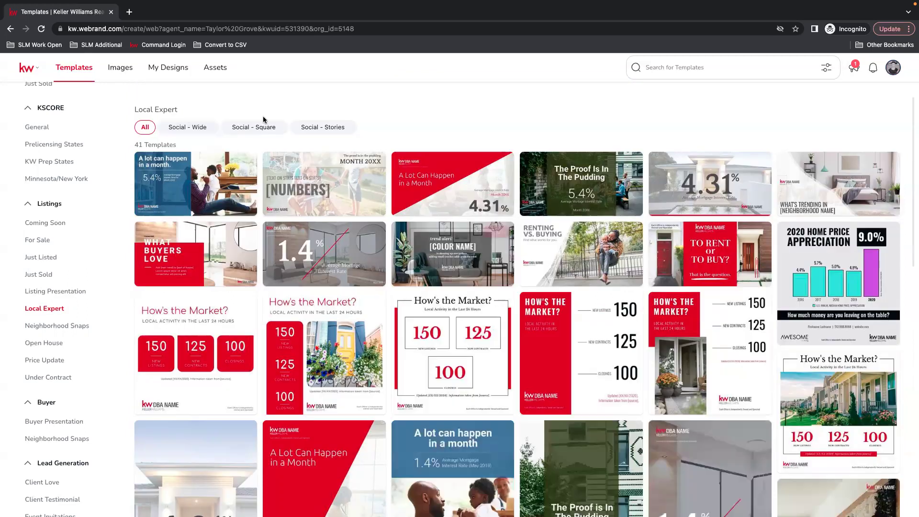
# - Filter the Local Expert templates to Social - Square and use the MarketUpdate-02_Photo template
pyautogui.click(256, 126)
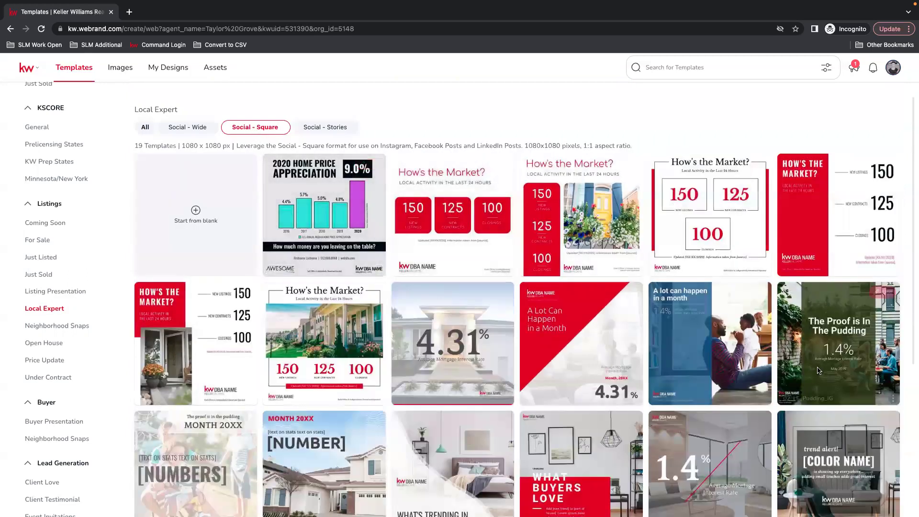
pyautogui.scroll(-1, 618, 342)
pyautogui.scroll(-3, 629, 330)
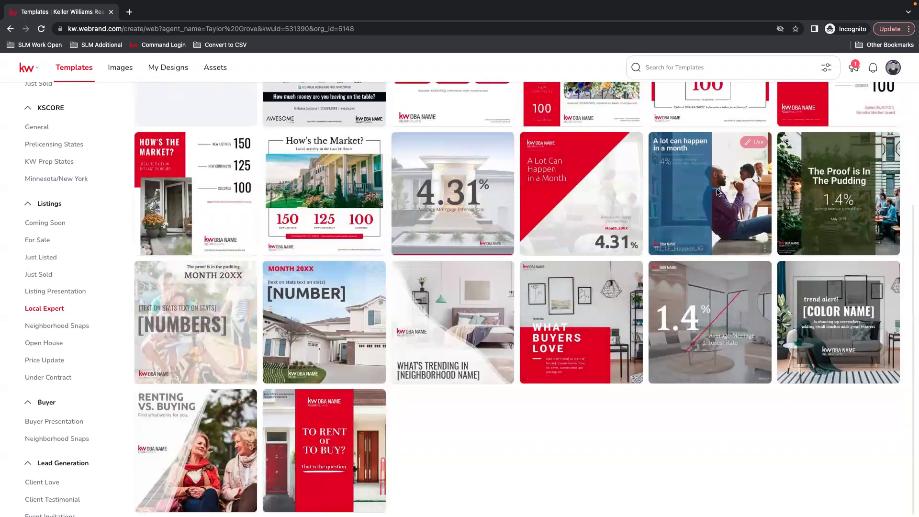
pyautogui.scroll(3, 575, 360)
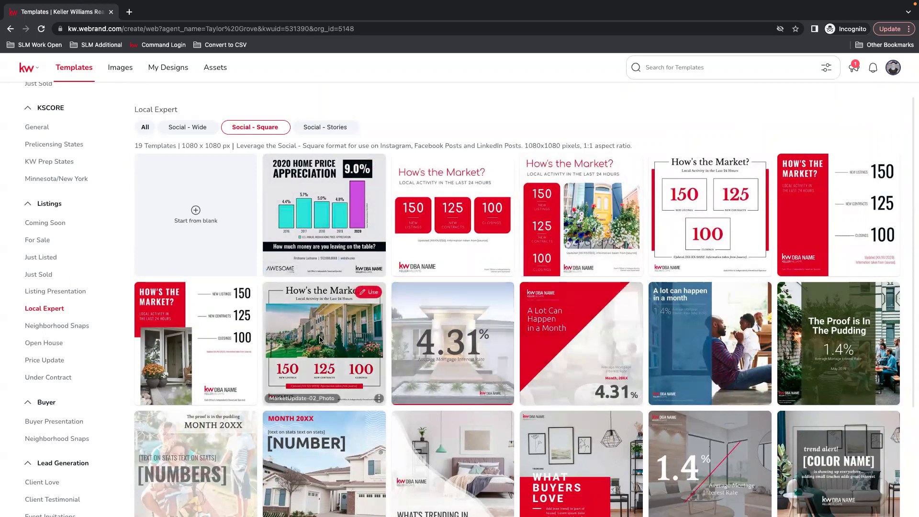
pyautogui.click(368, 293)
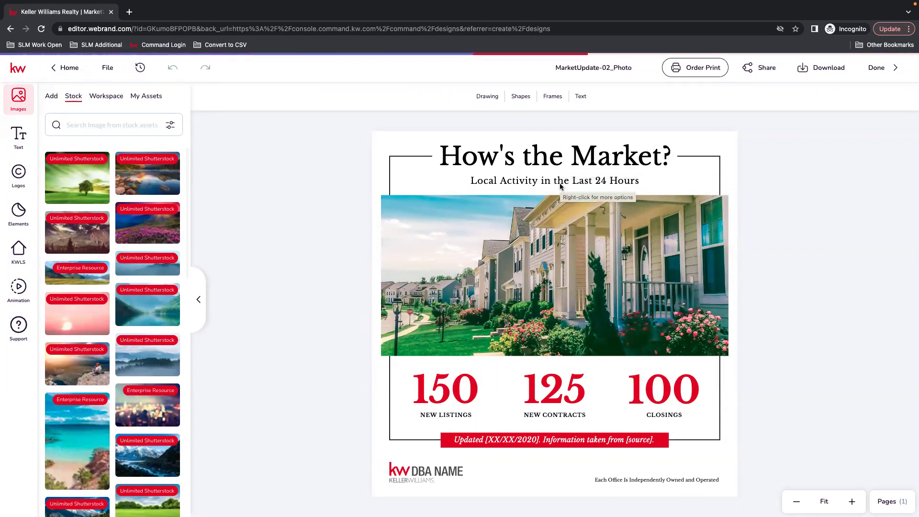
# - Change the ending of the subtitle below "How's the Market?" to "30 Days", so it reads "Local Activity in the Last 30 Days"
pyautogui.click(593, 181)
pyautogui.click(592, 158)
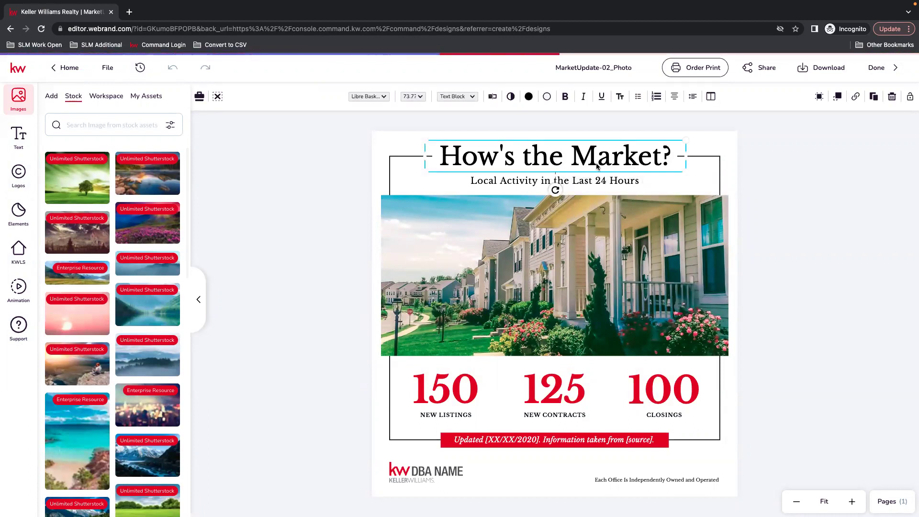
pyautogui.doubleClick(542, 182)
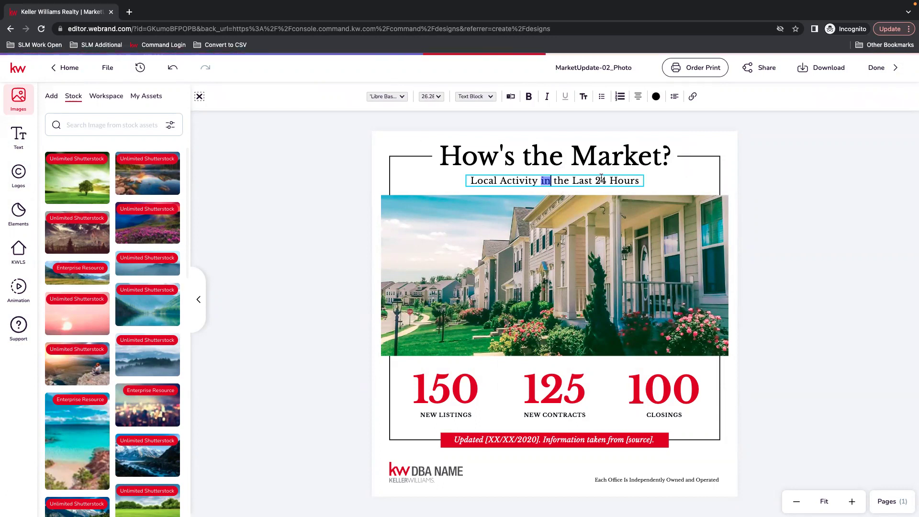
pyautogui.click(600, 181)
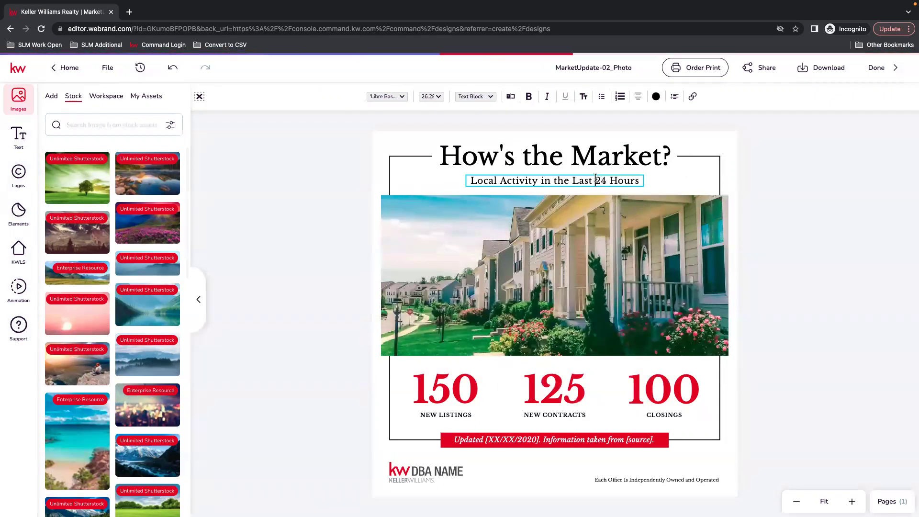
pyautogui.click(618, 181)
pyautogui.moveTo(640, 180); pyautogui.dragTo(595, 181)
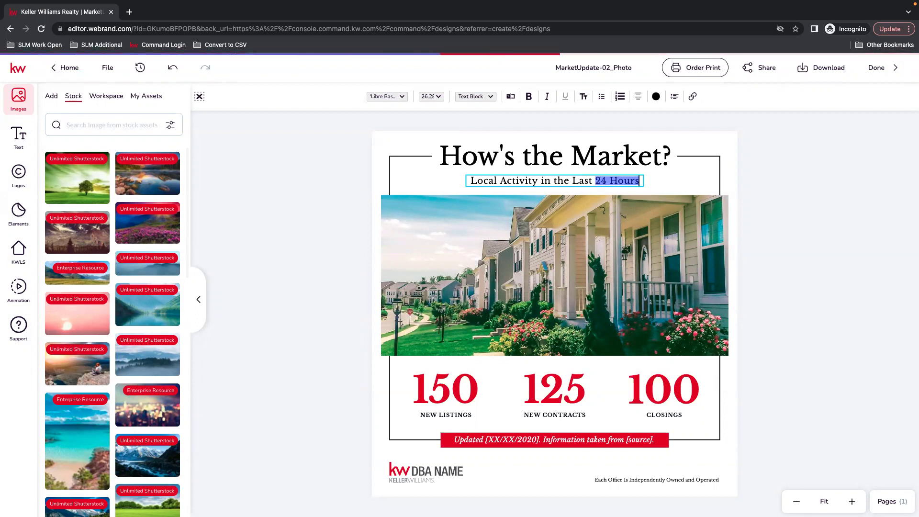
pyautogui.write('30 d')
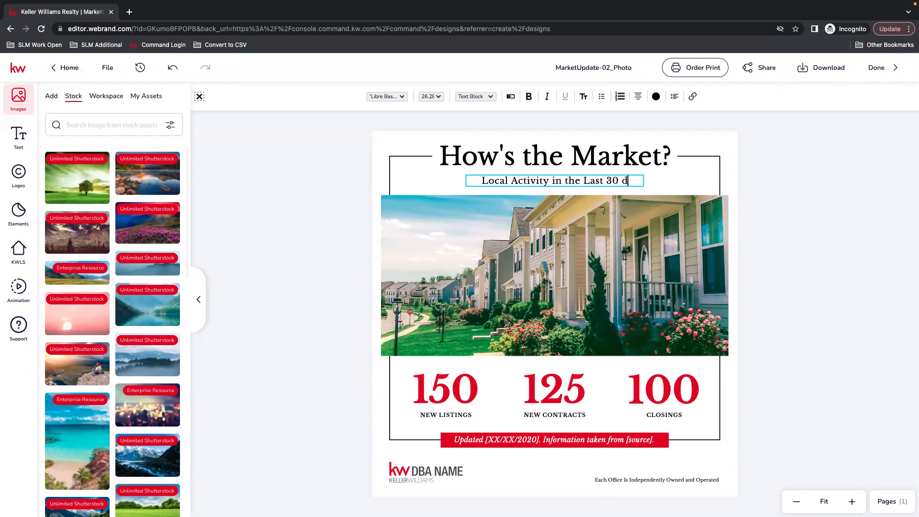
pyautogui.press('BackSpace')
pyautogui.write('Days')
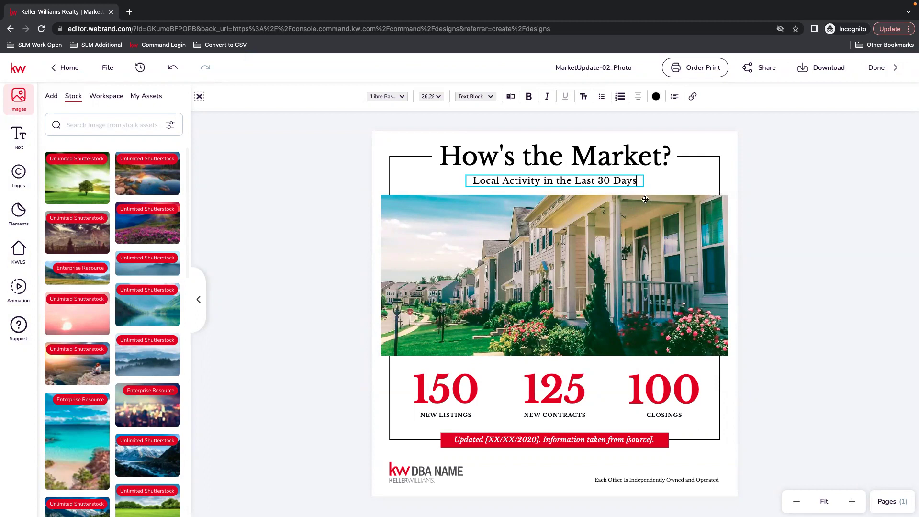
pyautogui.press('Escape')
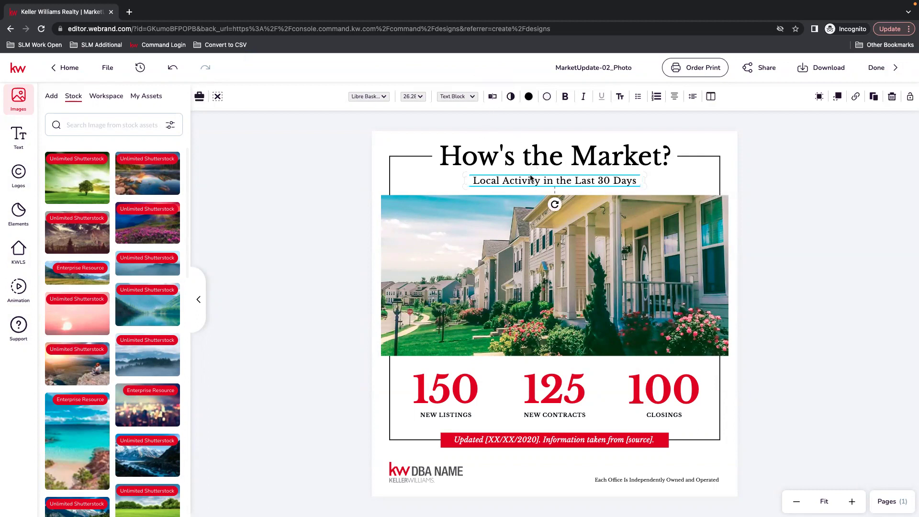
# - Select the template's house photo and add the Free collection to the stock image filter
pyautogui.click(589, 262)
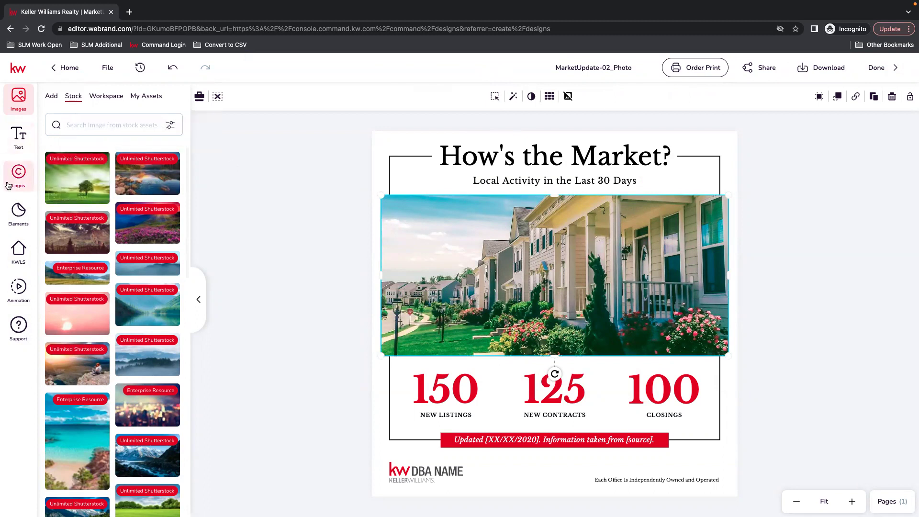
pyautogui.click(13, 109)
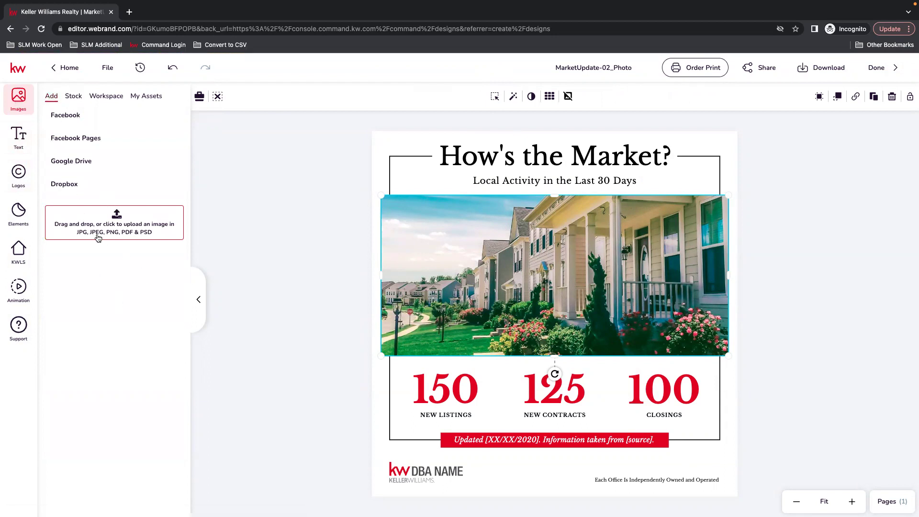
pyautogui.click(77, 97)
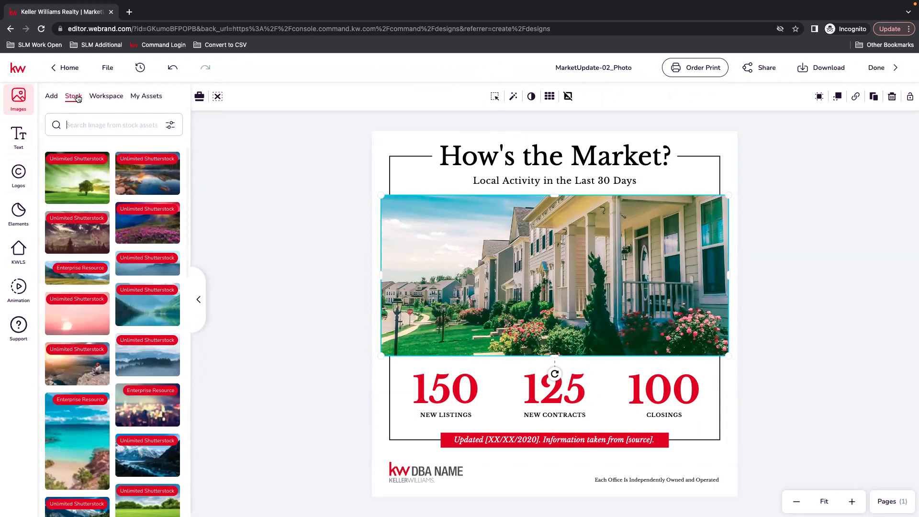
pyautogui.click(171, 126)
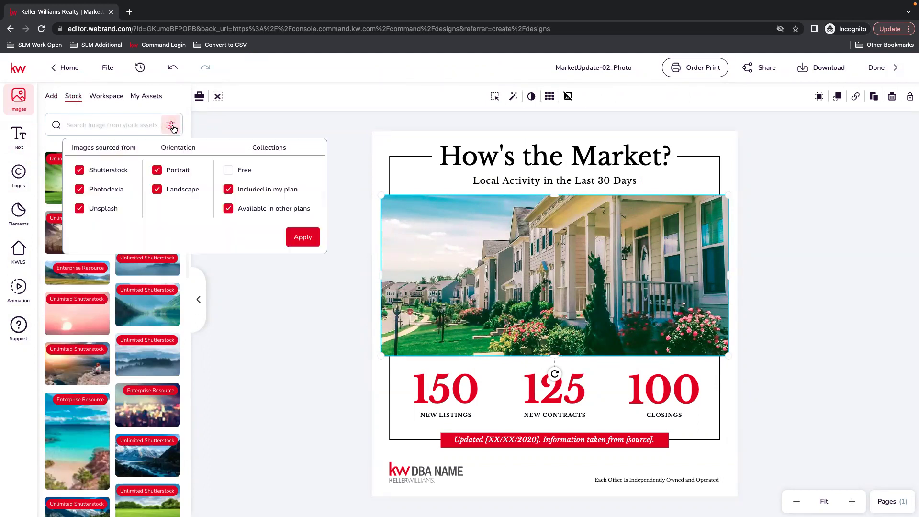
pyautogui.click(229, 171)
pyautogui.click(309, 242)
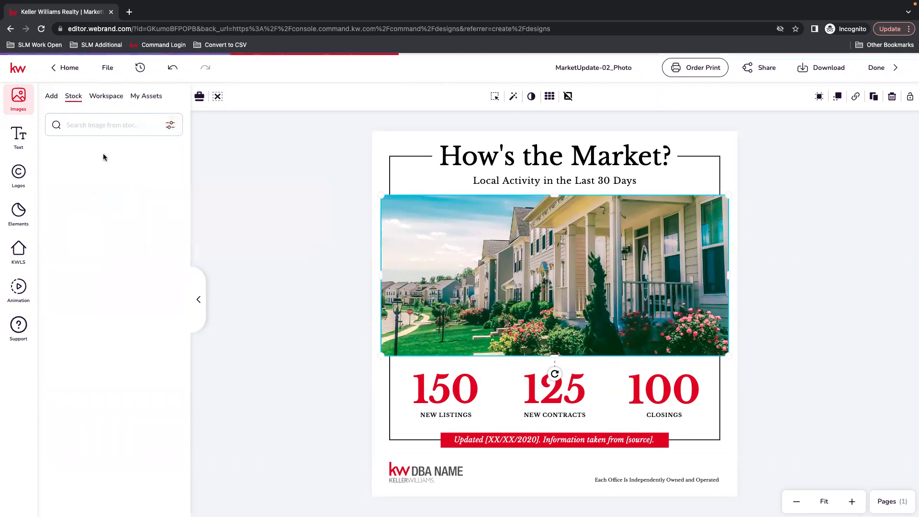
# - Search the stock images for "yards"
pyautogui.click(110, 128)
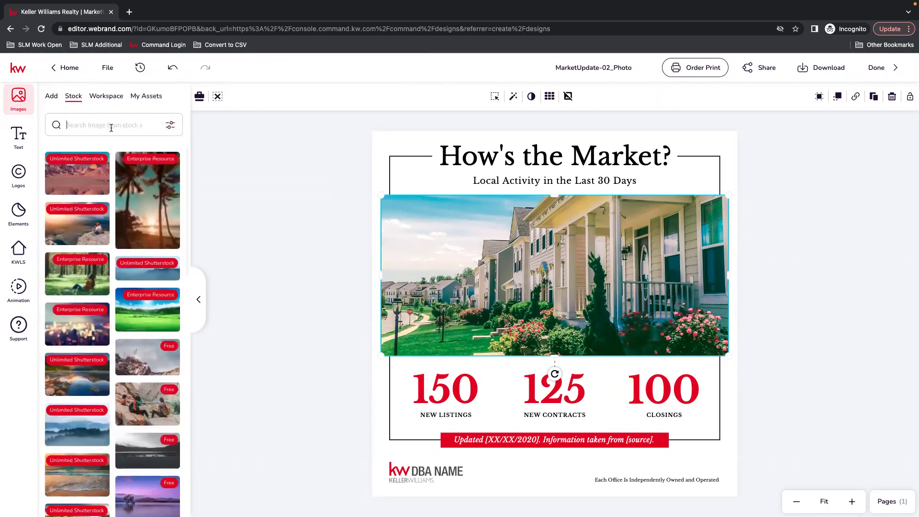
pyautogui.write('yards')
pyautogui.press('Return')
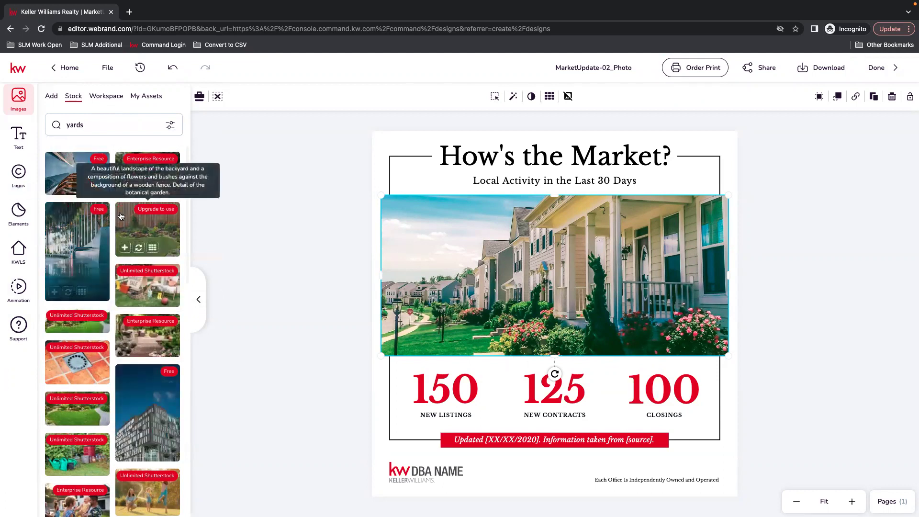
# - Replace the house photo with the palm tree and pool image from the workspace's House Exteriors folder, and skip the design guide
pyautogui.click(103, 100)
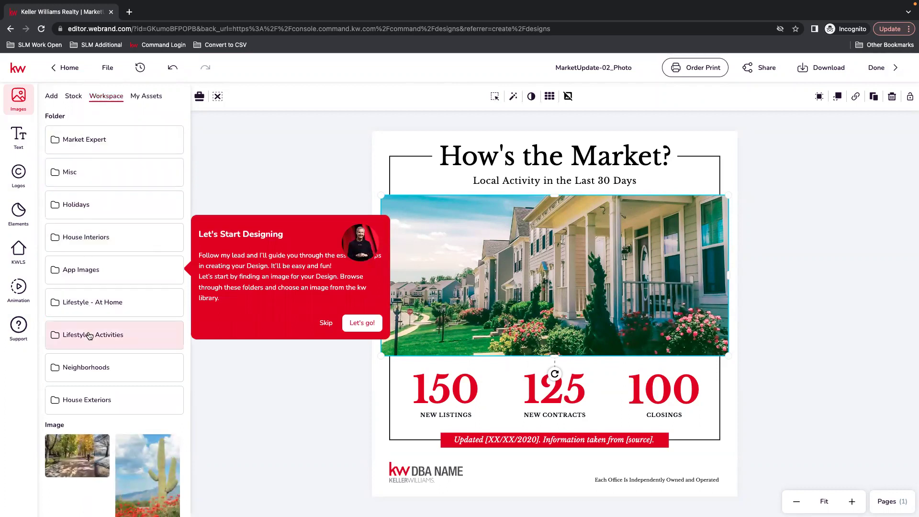
pyautogui.click(96, 405)
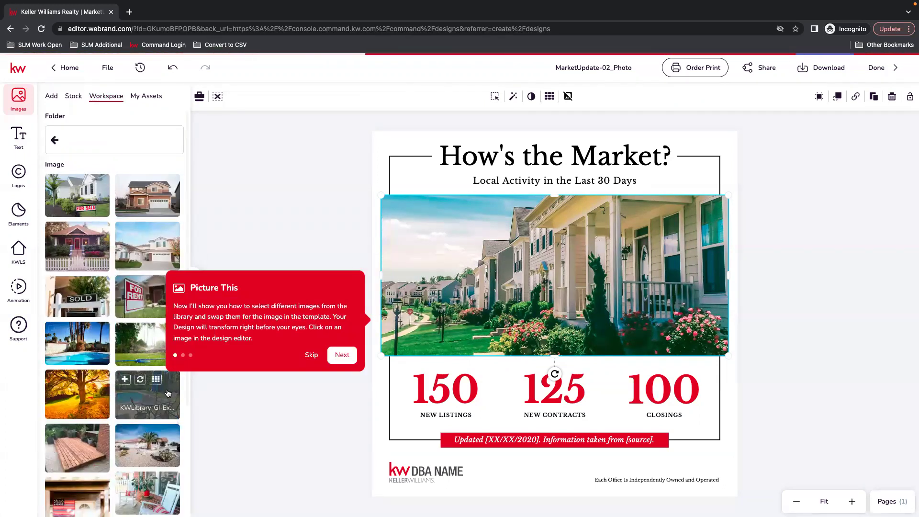
pyautogui.scroll(-2, 129, 335)
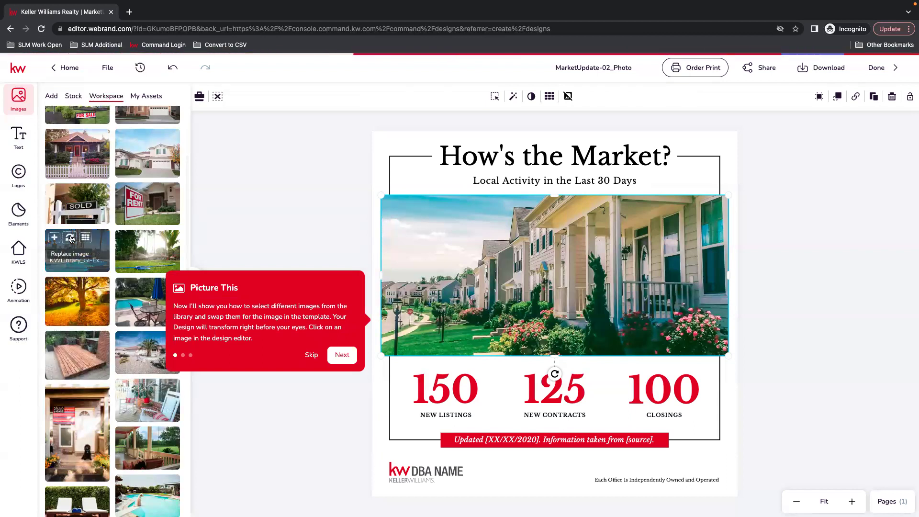
pyautogui.click(70, 238)
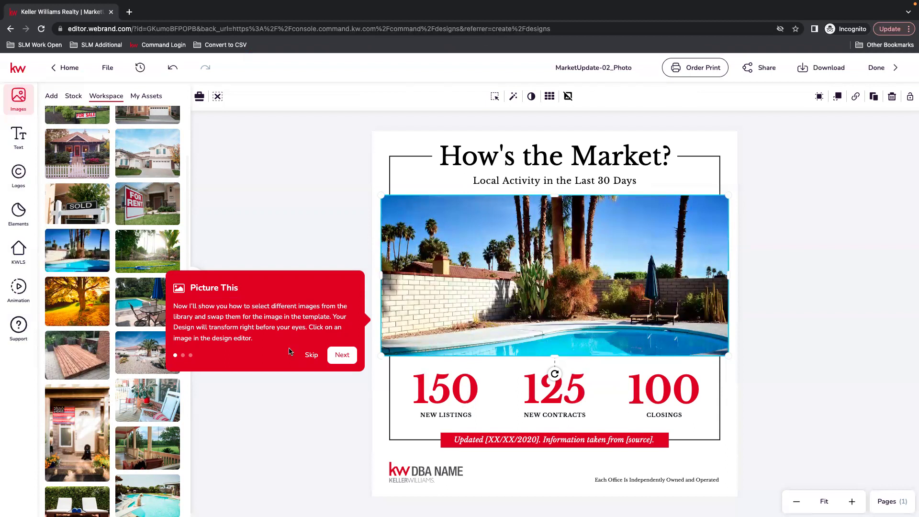
pyautogui.click(308, 356)
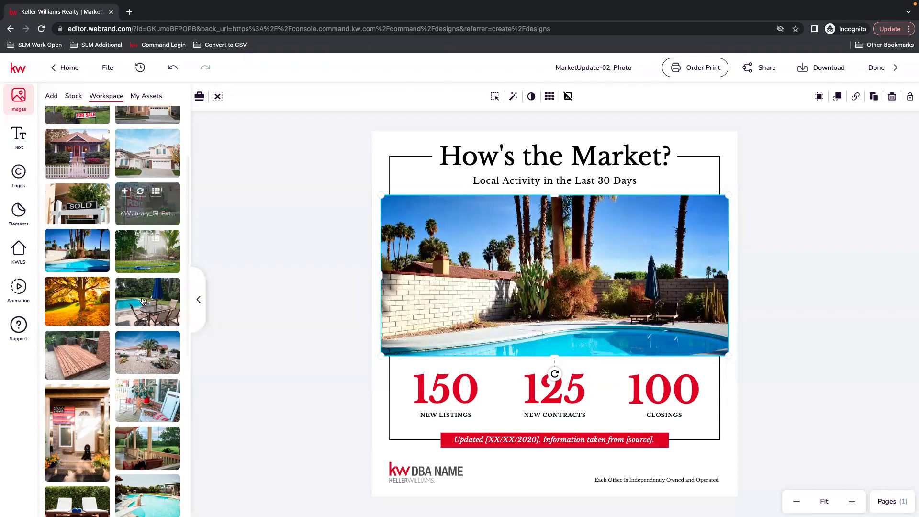
pyautogui.moveTo(127, 316)
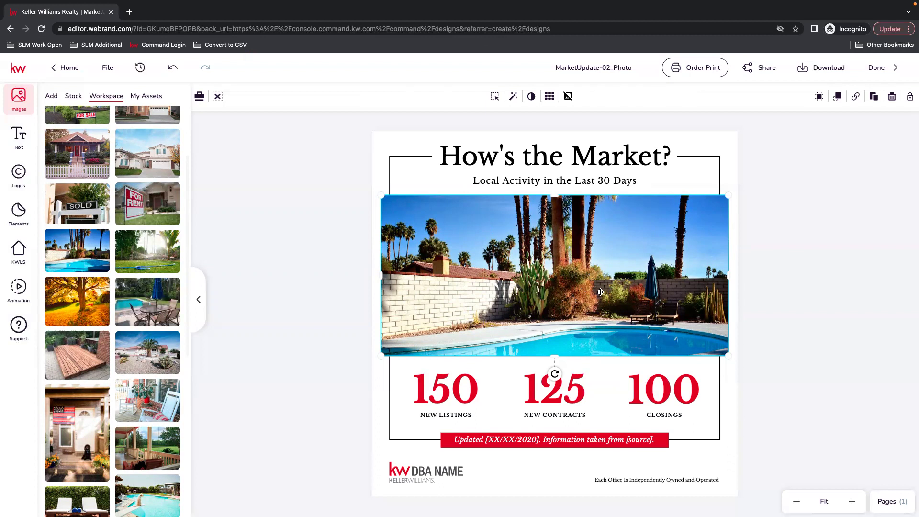
# - Change the New Listings figure below the photo to 251 and save the text
pyautogui.click(456, 381)
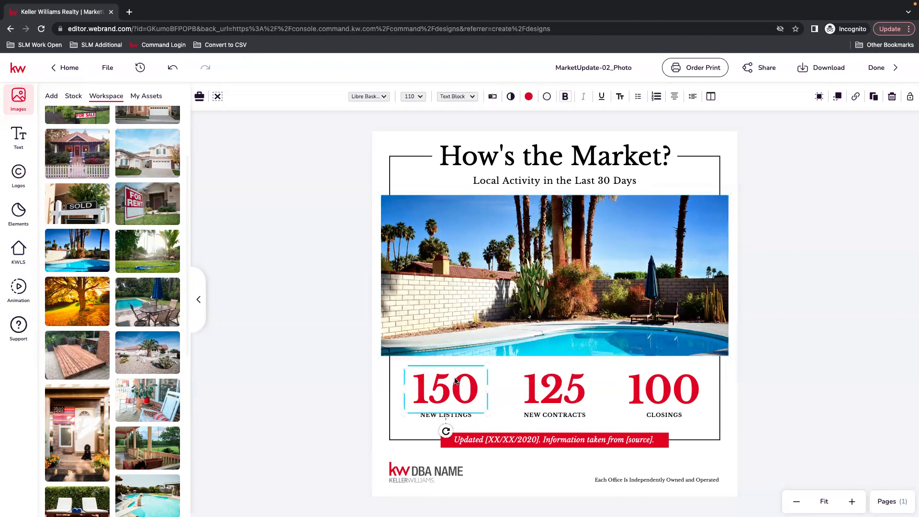
pyautogui.click(558, 398)
pyautogui.click(673, 386)
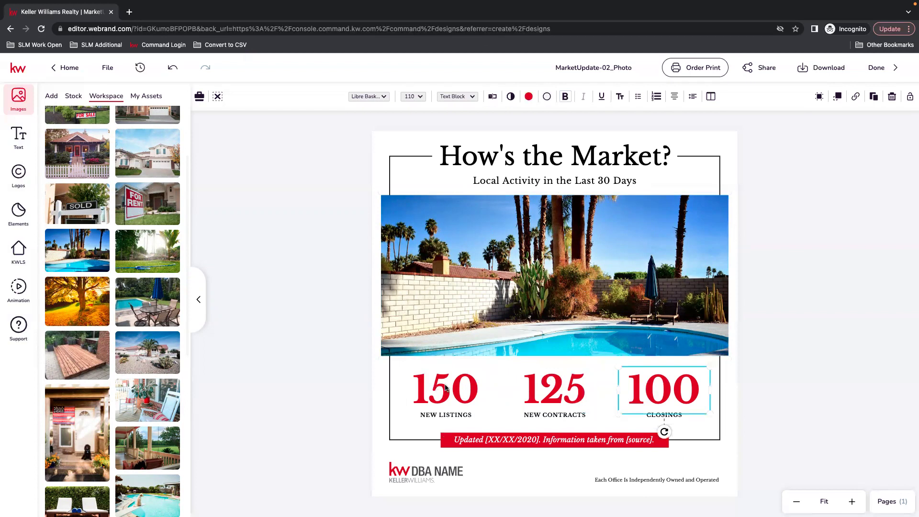
pyautogui.click(445, 388)
pyautogui.click(492, 96)
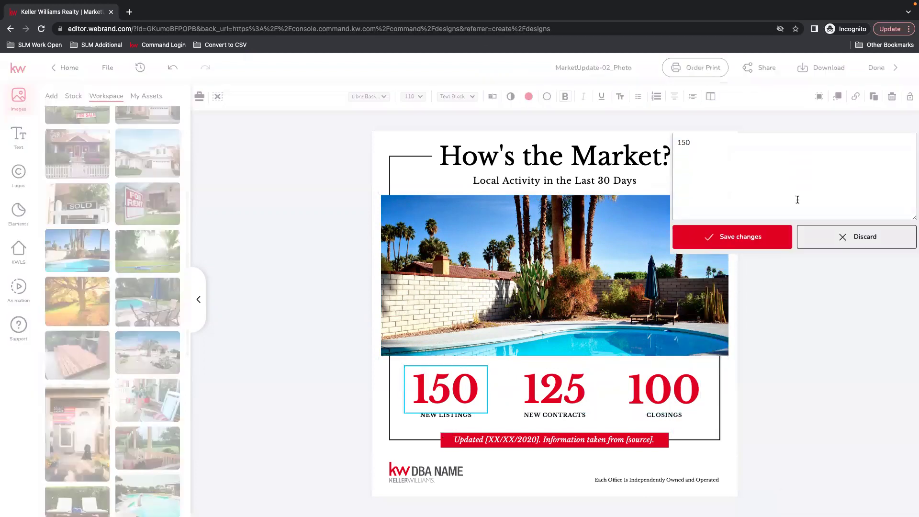
pyautogui.moveTo(705, 119); pyautogui.dragTo(678, 116)
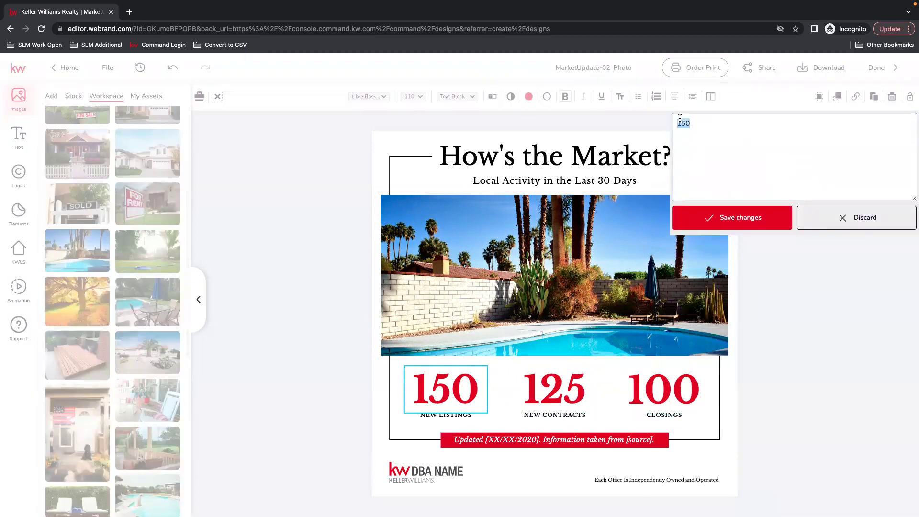
pyautogui.write('251')
pyautogui.click(764, 216)
# - Change the New Contracts figure to 25 and save the text
pyautogui.click(571, 386)
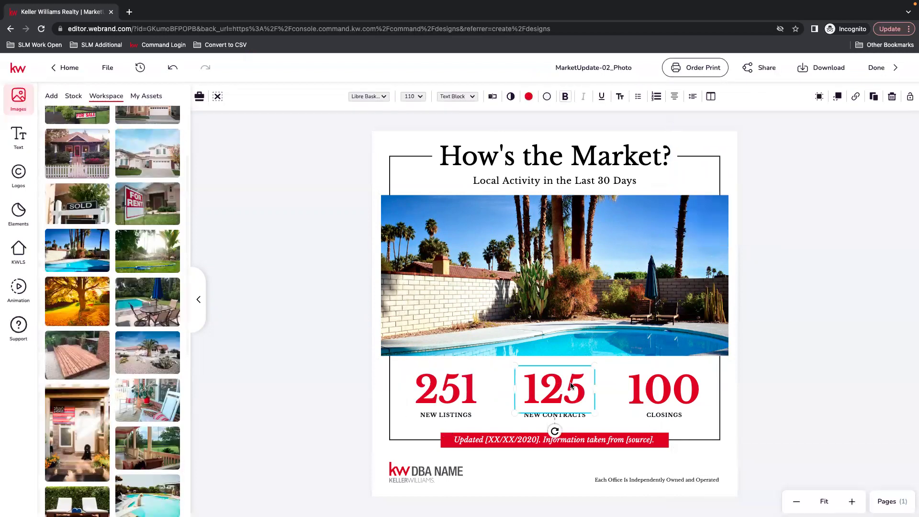
pyautogui.click(493, 98)
pyautogui.doubleClick(679, 125)
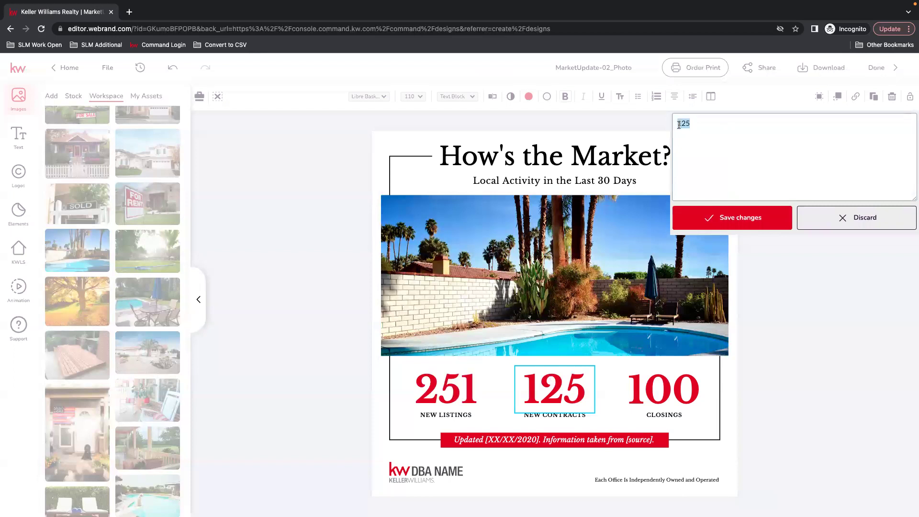
pyautogui.write('2')
pyautogui.click(758, 220)
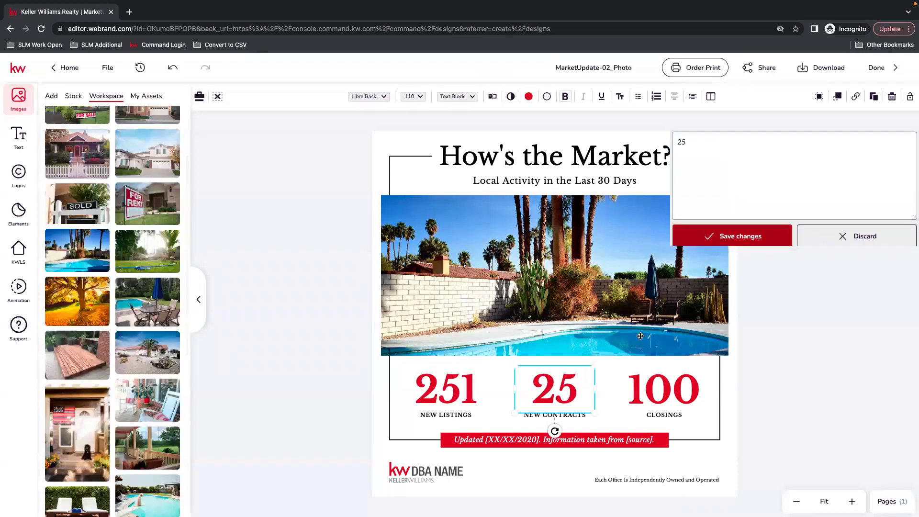
# - Fill in the red banner's date and source placeholders so it reads "Updated [2023]. Information taken from [MLS]."
pyautogui.click(517, 441)
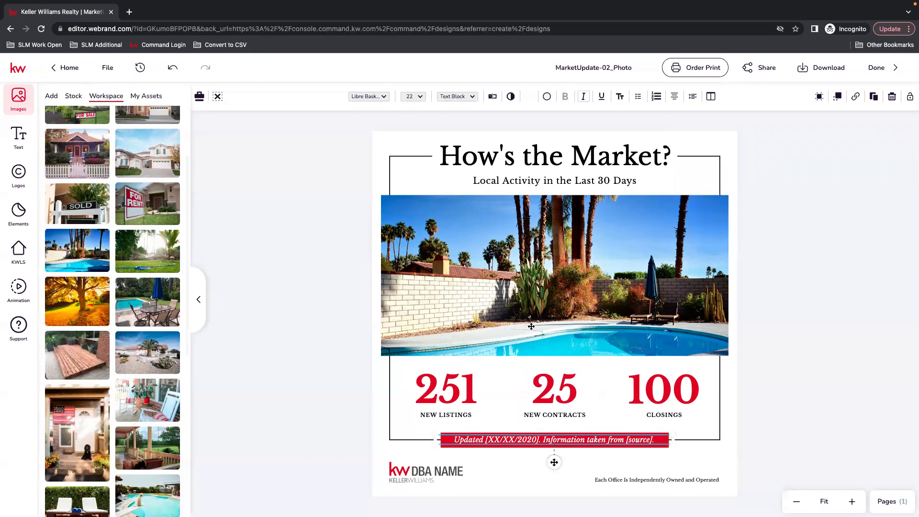
pyautogui.doubleClick(575, 443)
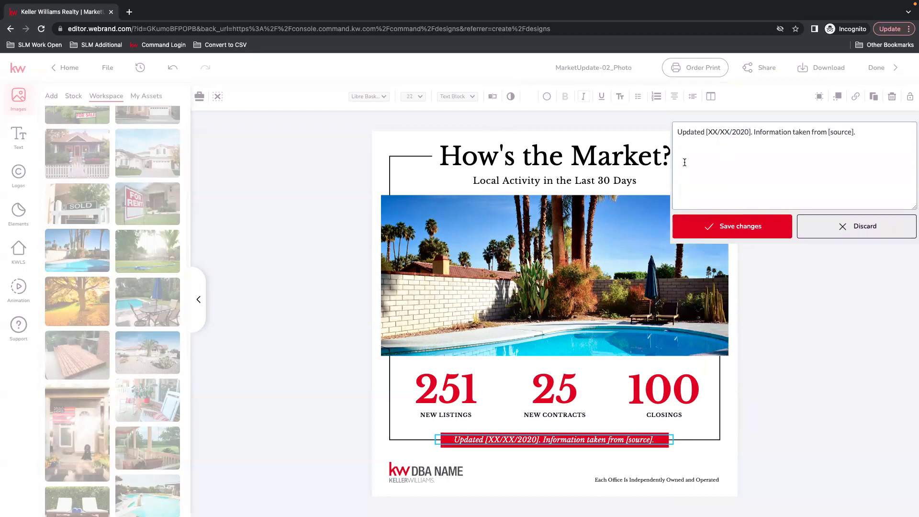
pyautogui.moveTo(750, 123); pyautogui.dragTo(710, 123)
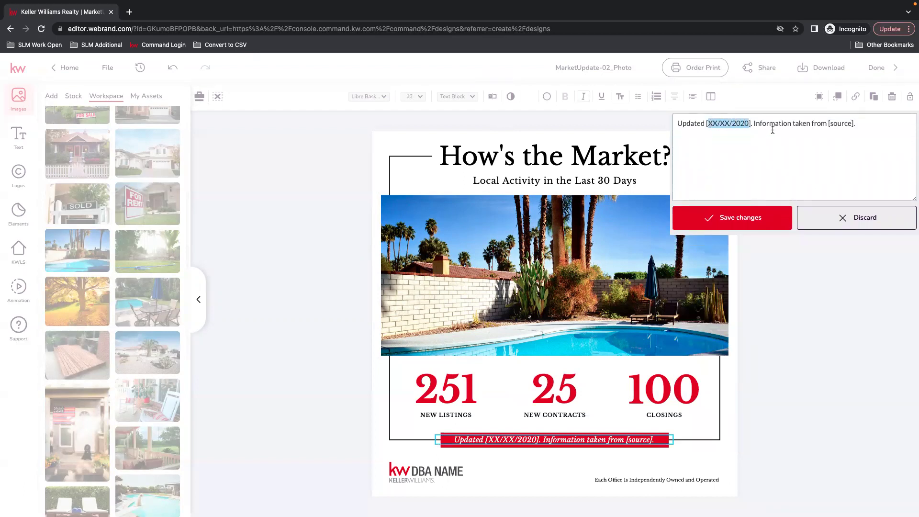
pyautogui.write('2023')
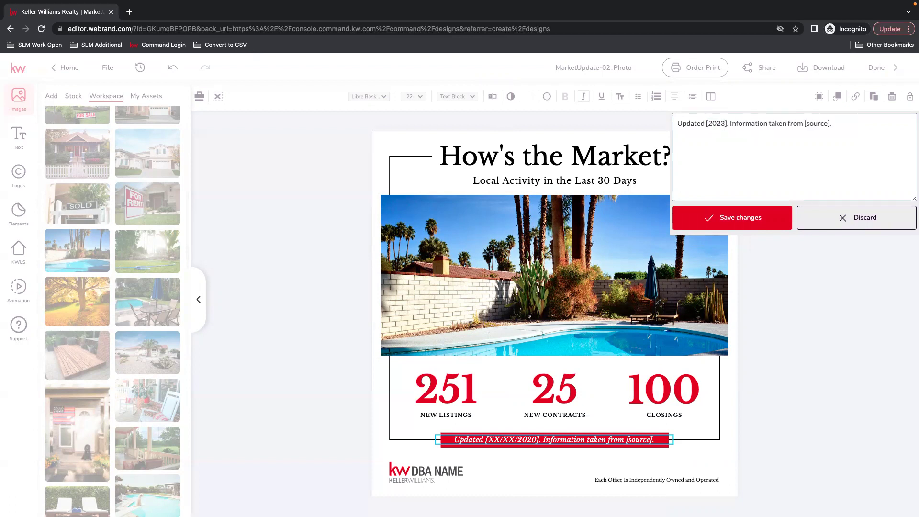
pyautogui.doubleClick(819, 123)
pyautogui.write('MLS')
pyautogui.click(747, 217)
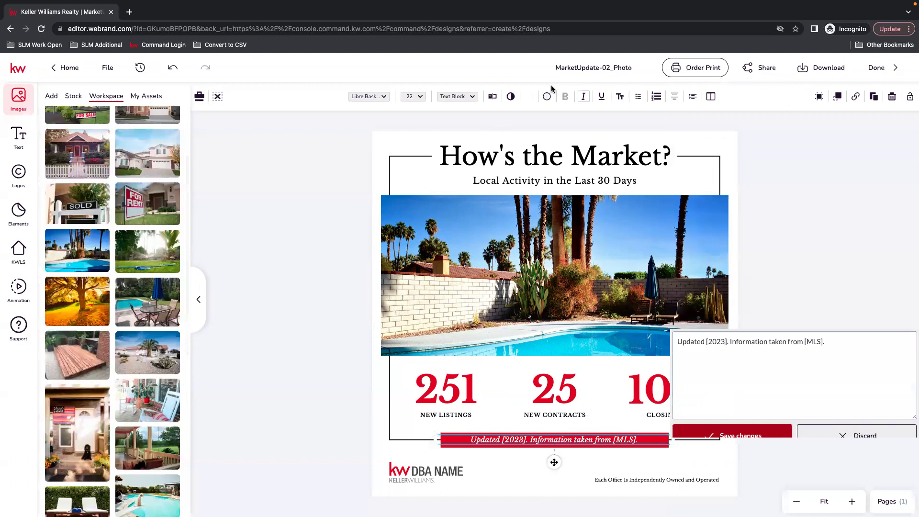
# - Replace the DBA Name logo with the red and gray KW Premier Partners logo from My Assets and shift it slightly upward
pyautogui.click(430, 475)
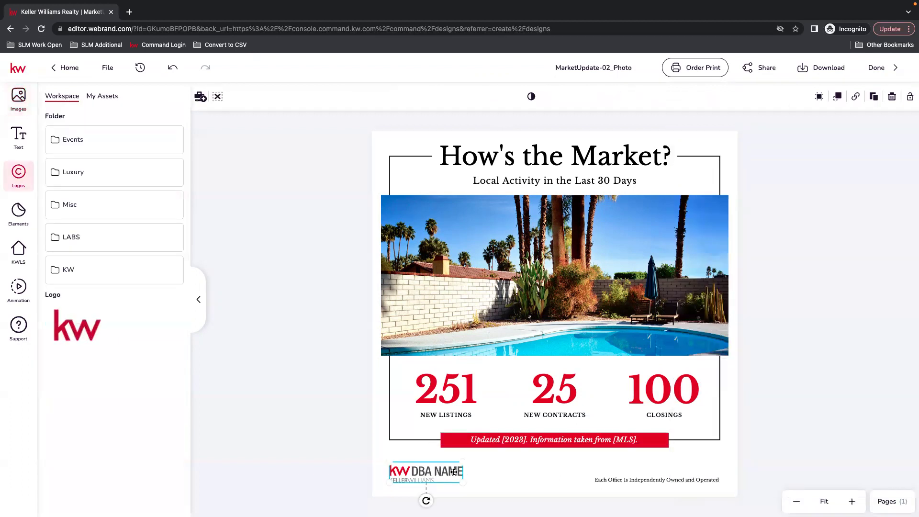
pyautogui.click(115, 96)
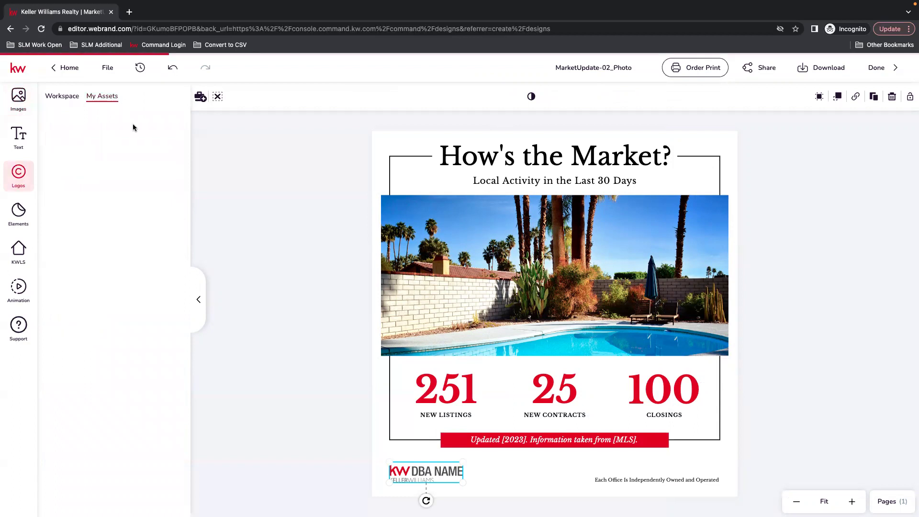
pyautogui.moveTo(133, 123)
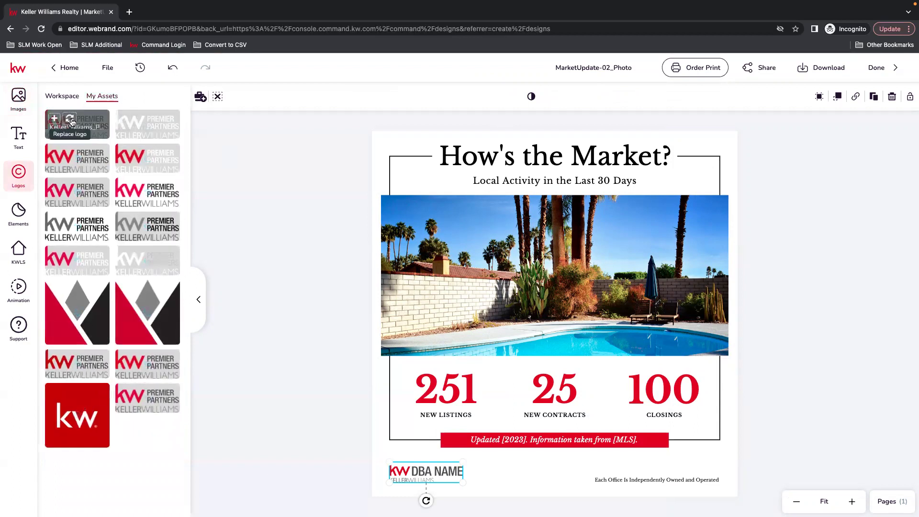
pyautogui.click(70, 118)
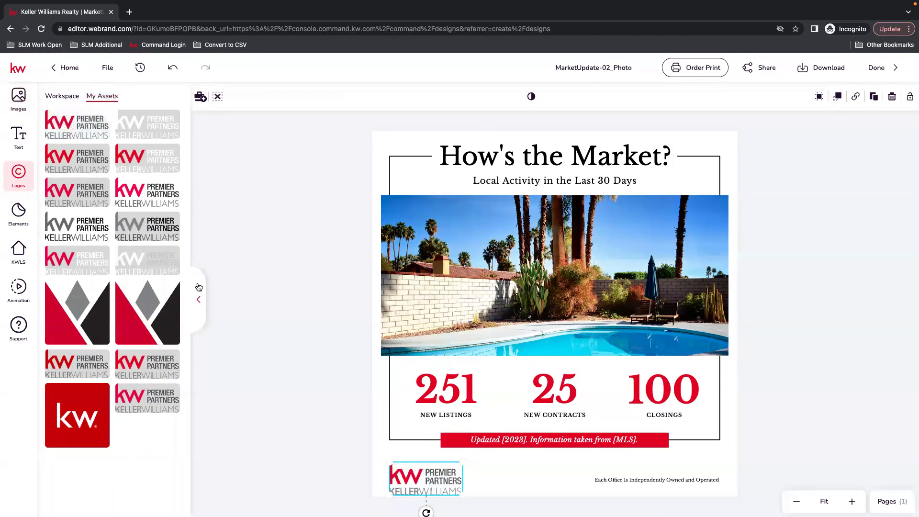
pyautogui.moveTo(439, 484); pyautogui.dragTo(438, 475)
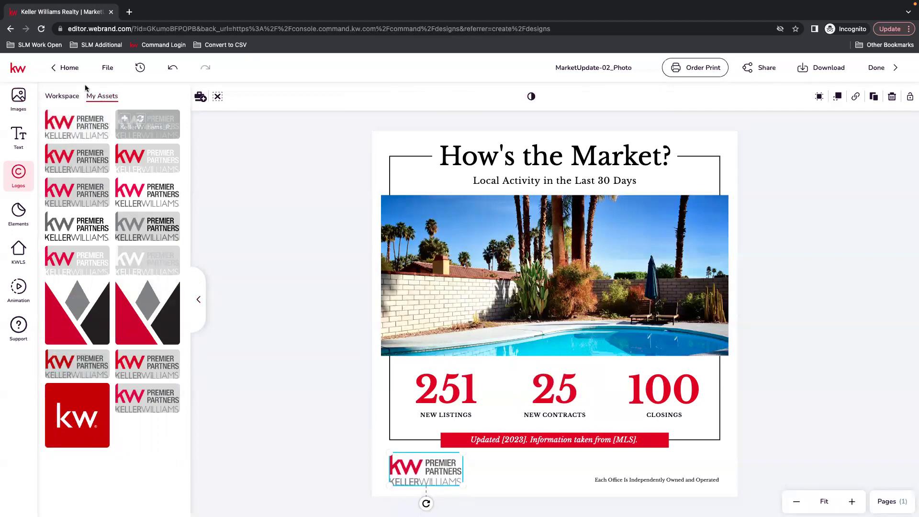
pyautogui.click(28, 102)
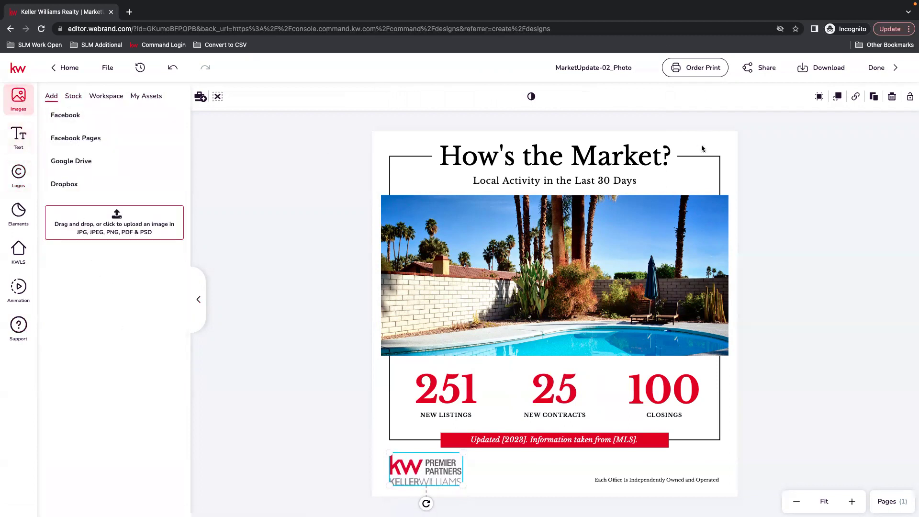
pyautogui.click(785, 186)
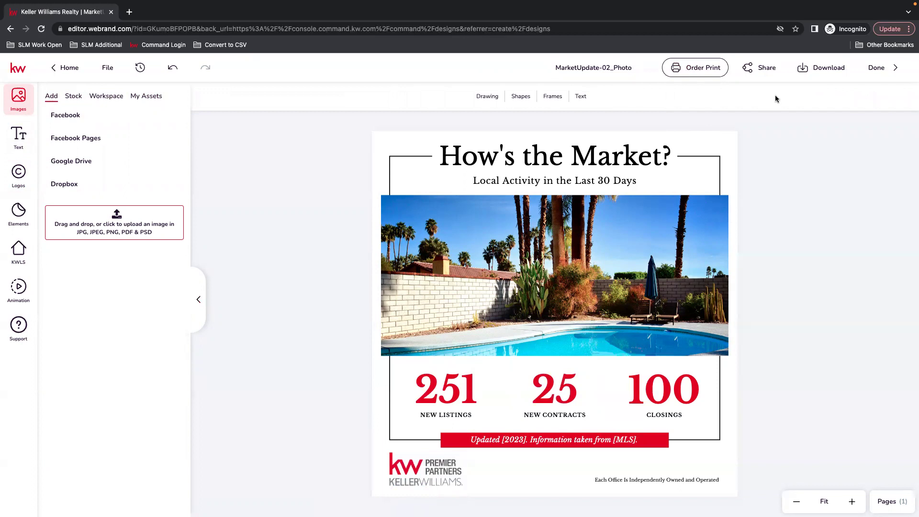
# - Download all pages of the finished design as a PNG image
pyautogui.click(825, 67)
pyautogui.click(769, 141)
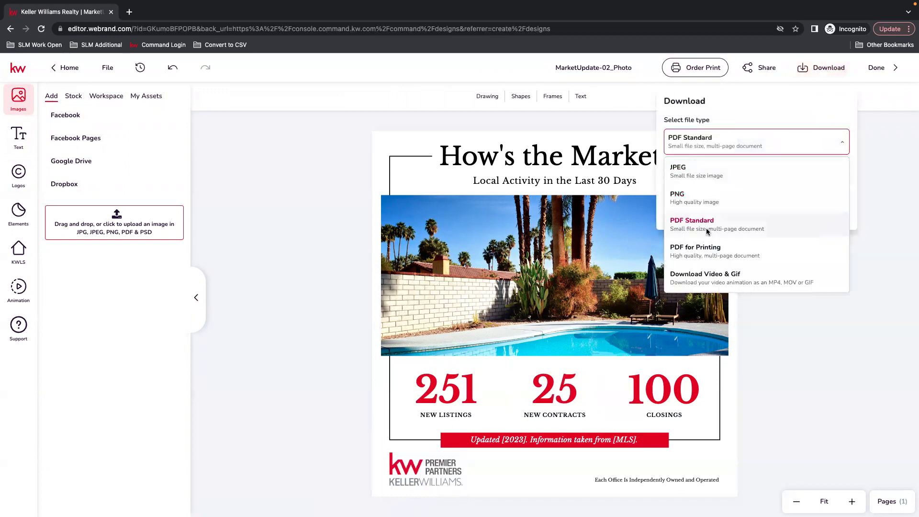
pyautogui.click(682, 199)
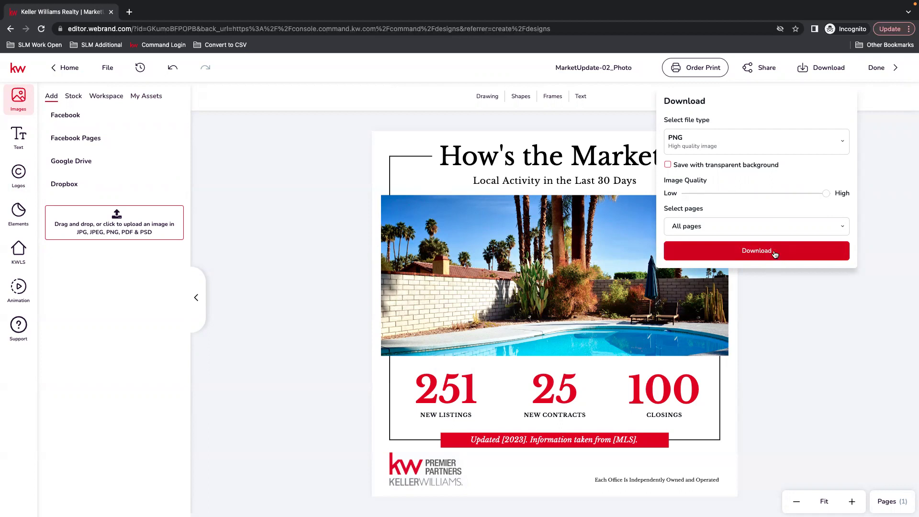
pyautogui.click(772, 253)
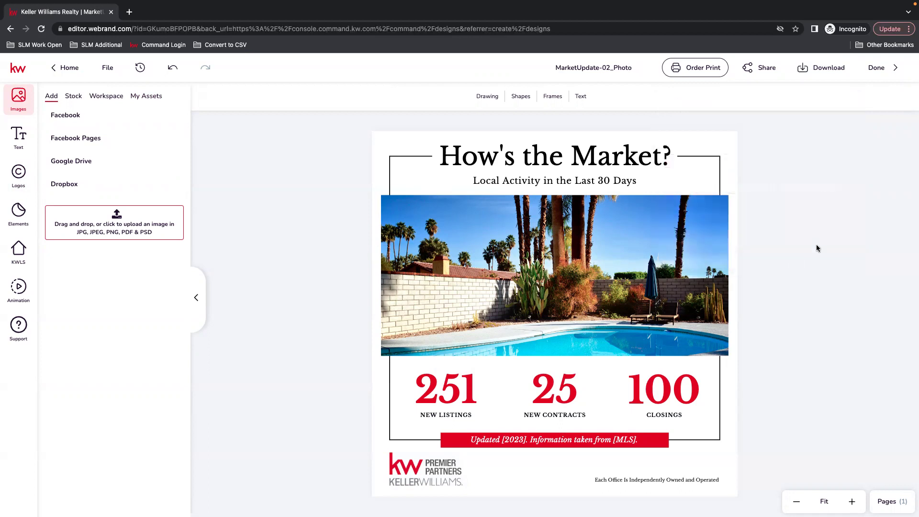